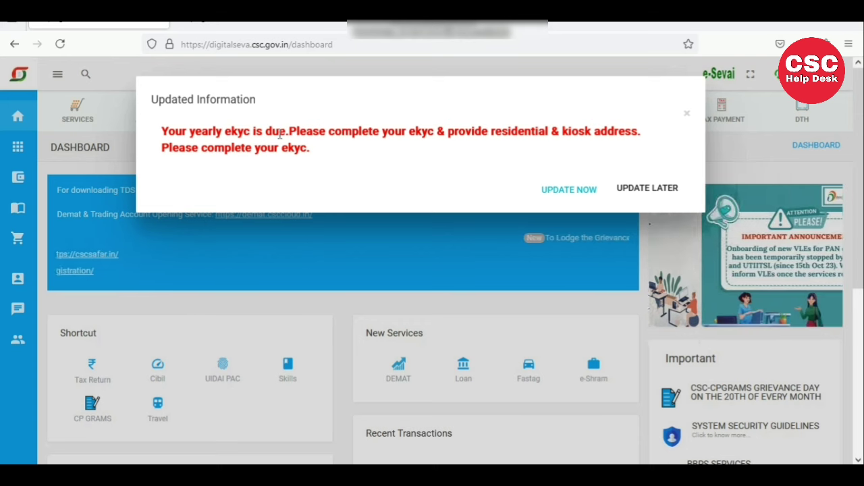
{"action": "left_click_drag", "start_coordinate": [191, 134], "coordinate": [257, 133]}
{"action": "left_click", "coordinate": [335, 149]}
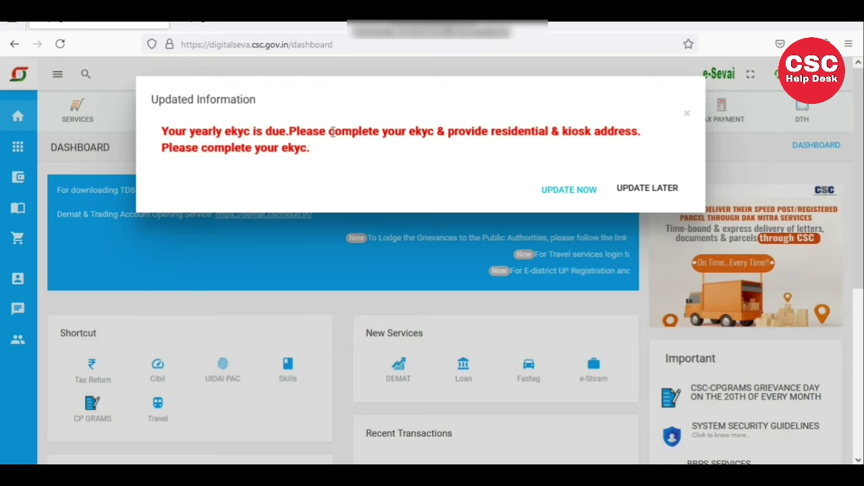
{"action": "left_click_drag", "start_coordinate": [335, 132], "coordinate": [376, 137]}
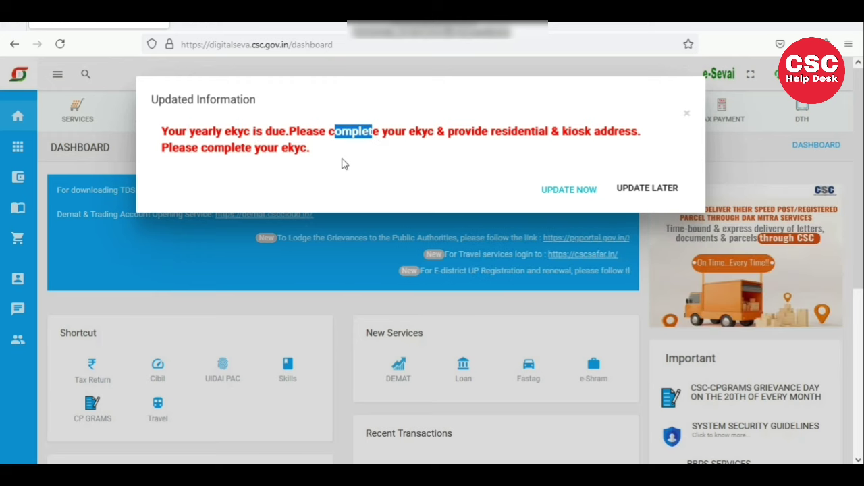
{"action": "left_click", "coordinate": [350, 132]}
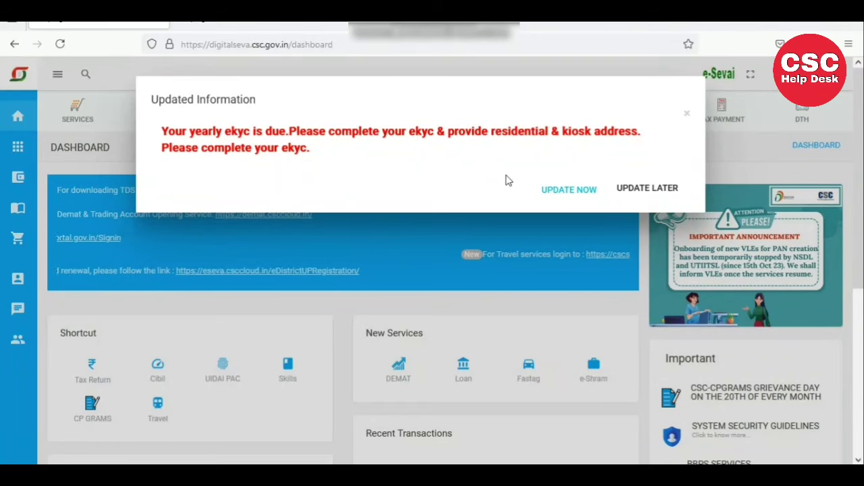
Start the eKYC update with UPDATE NOW and review the VLE profile and kiosk update form headings
{"action": "left_click", "coordinate": [573, 193]}
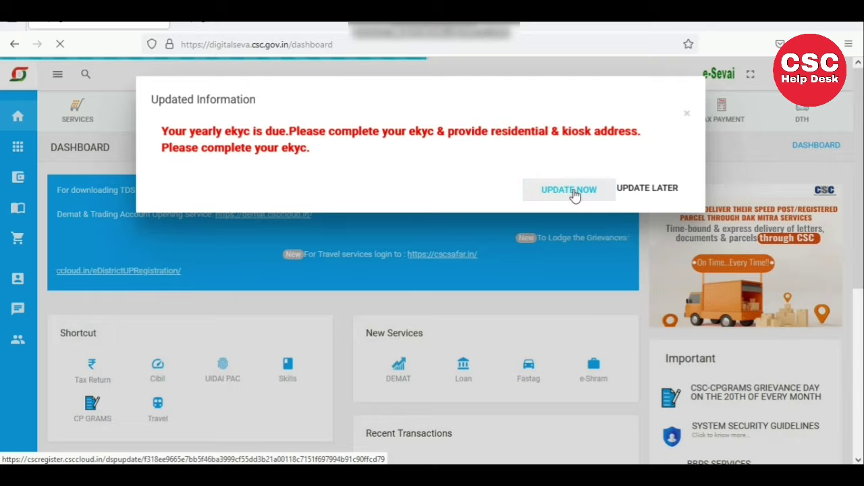
{"action": "left_click_drag", "start_coordinate": [274, 123], "coordinate": [530, 129]}
{"action": "left_click", "coordinate": [534, 129]}
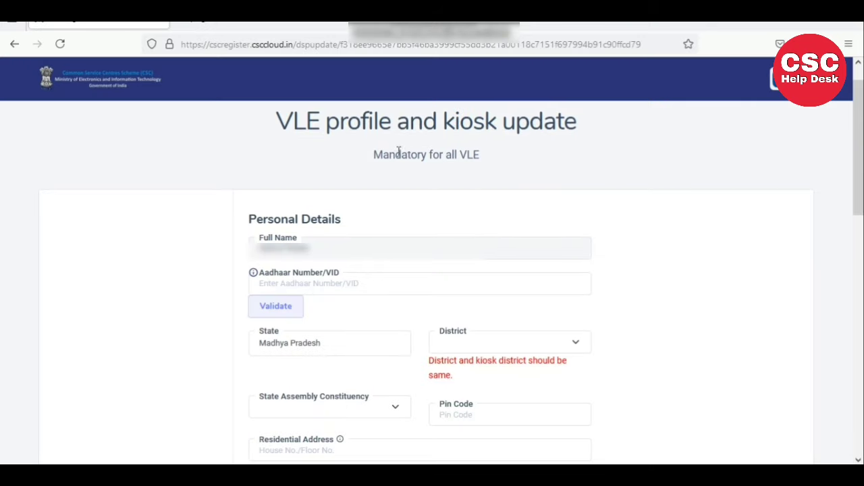
{"action": "left_click_drag", "start_coordinate": [374, 161], "coordinate": [484, 164]}
{"action": "left_click", "coordinate": [492, 164]}
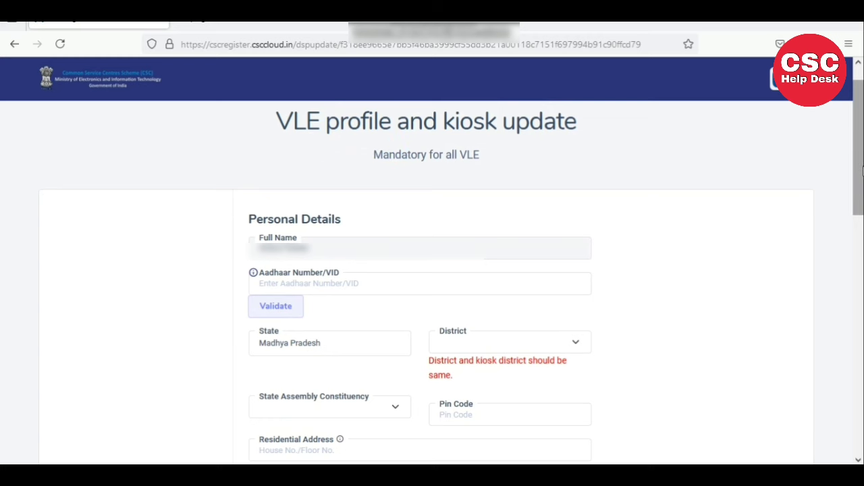
{"action": "left_click_drag", "start_coordinate": [858, 170], "coordinate": [641, 206]}
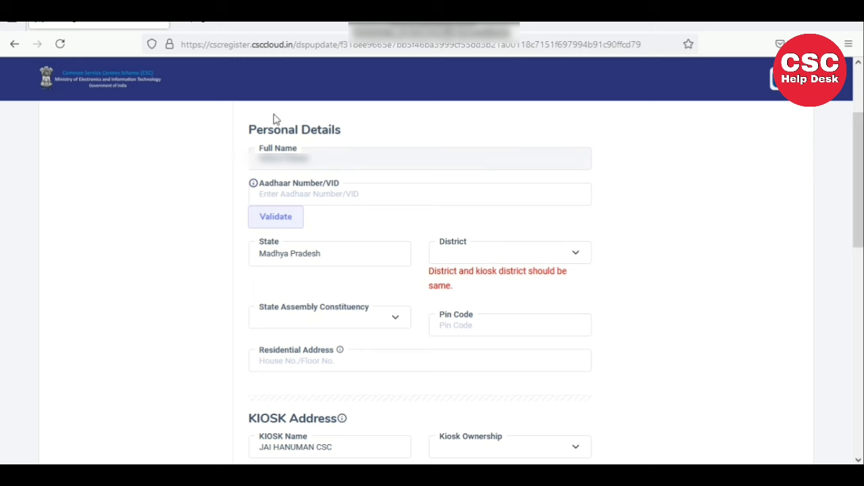
Paste the Aadhaar number into the Aadhaar Number/VID field under Personal Details
{"action": "left_click", "coordinate": [270, 194]}
{"action": "key", "text": "ctrl+v"}
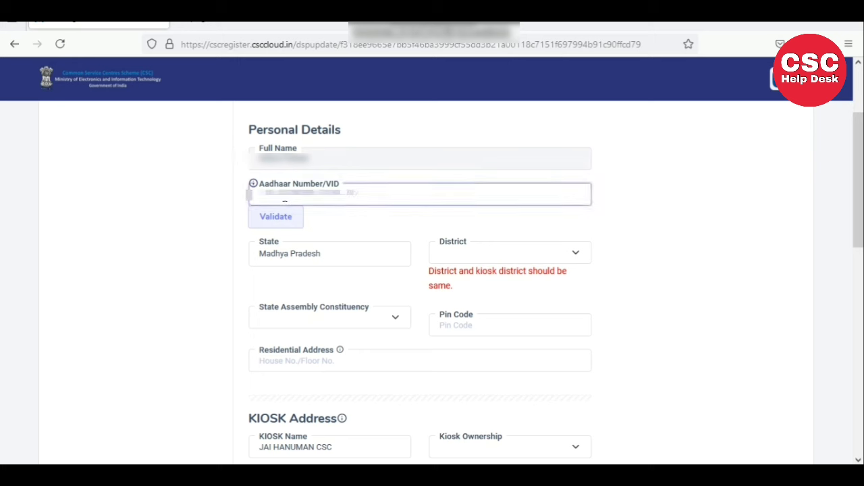
{"action": "key", "text": "ctrl+a"}
{"action": "key", "text": "BackSpace"}
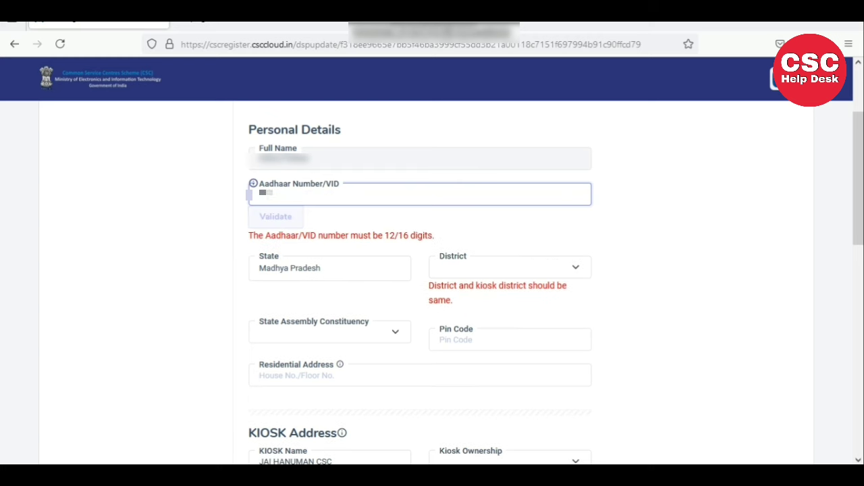
{"action": "type", "text": "XXXXXXXX3344"}
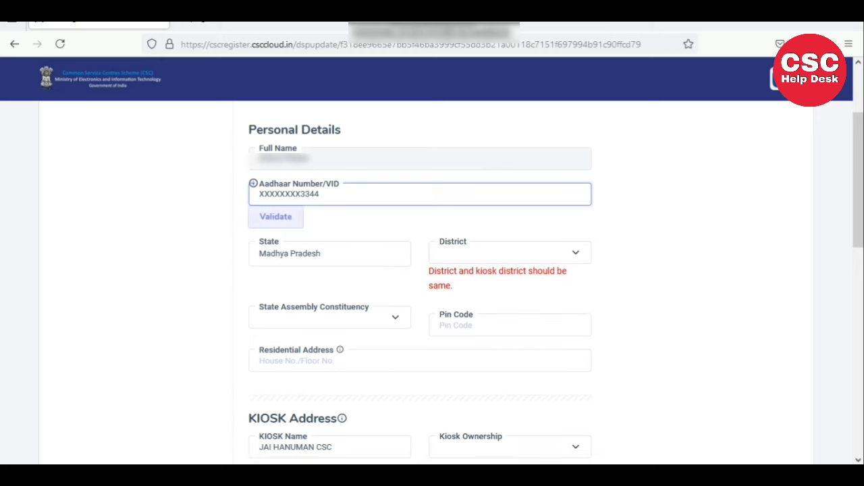
Validate the Aadhaar number and select Mandsaur as the district
{"action": "left_click", "coordinate": [278, 219]}
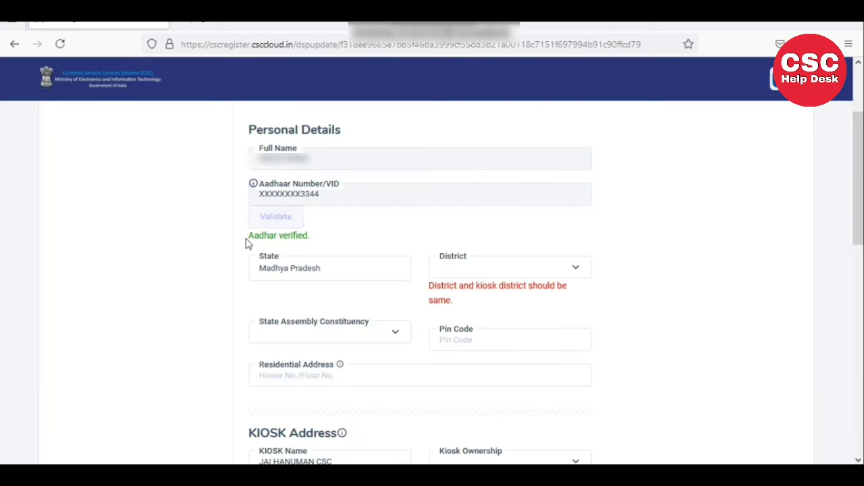
{"action": "left_click_drag", "start_coordinate": [245, 246], "coordinate": [318, 237]}
{"action": "left_click", "coordinate": [321, 239]}
{"action": "left_click_drag", "start_coordinate": [444, 261], "coordinate": [464, 261]}
{"action": "left_click", "coordinate": [491, 265]}
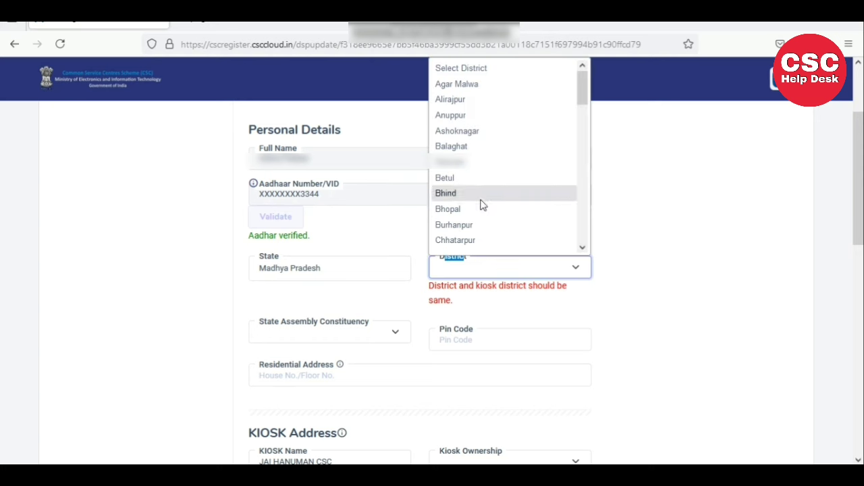
{"action": "key", "text": "m"}
{"action": "key", "text": "Down"}
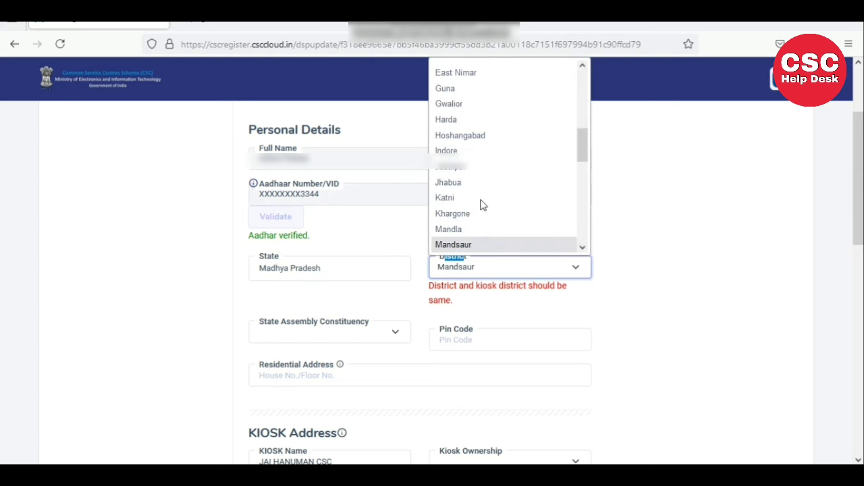
{"action": "key", "text": "Return"}
{"action": "left_click", "coordinate": [238, 392]}
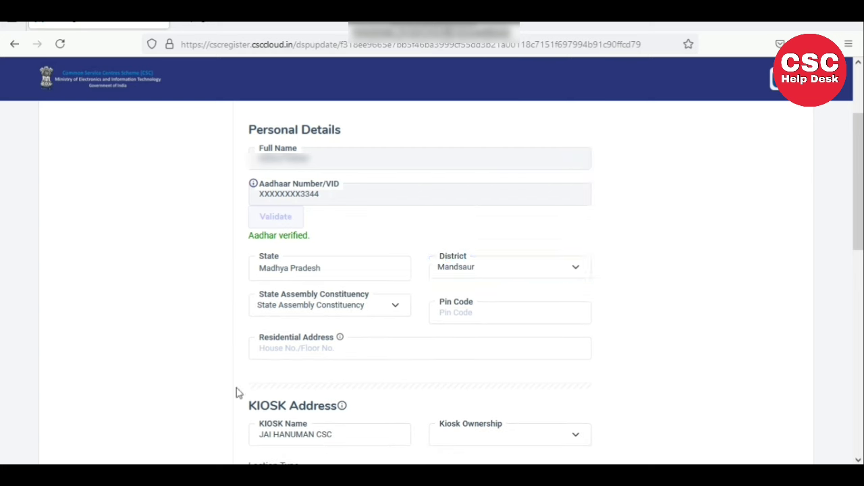
Fill in the pin code and the full residential address
{"action": "left_click", "coordinate": [455, 317]}
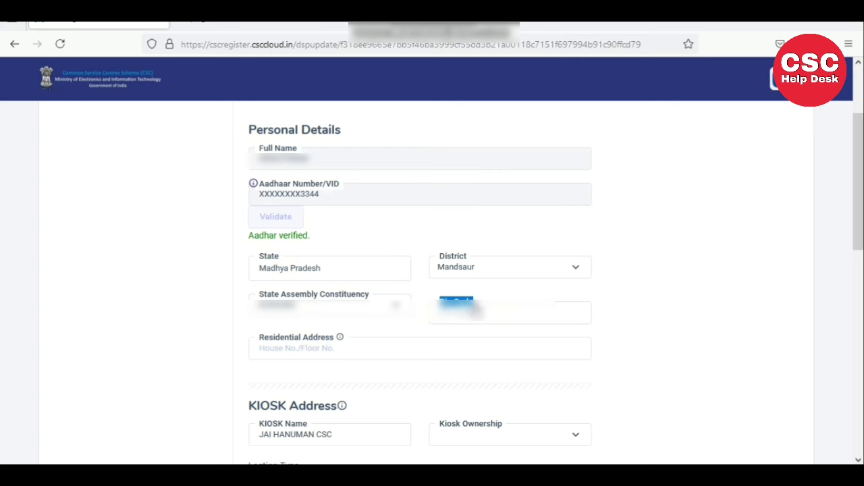
{"action": "type", "text": "4"}
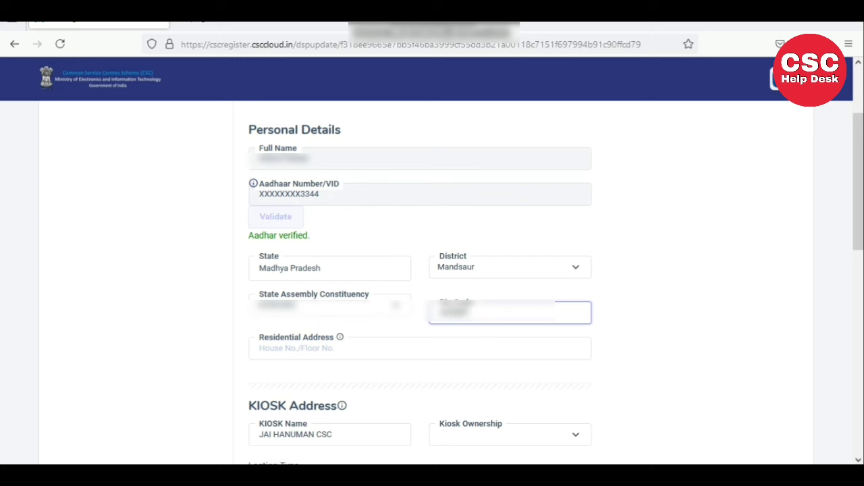
{"action": "left_click", "coordinate": [270, 342]}
{"action": "left_click", "coordinate": [304, 348]}
{"action": "type", "text": "1"}
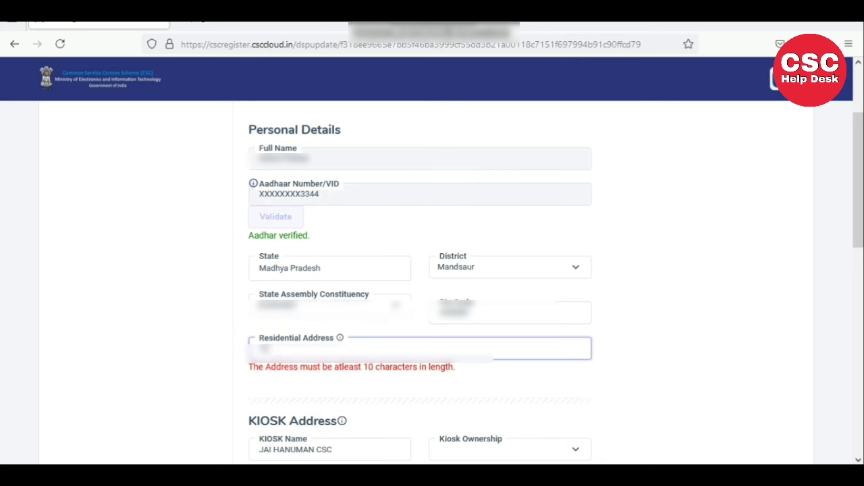
{"action": "key", "text": "ctrl+v"}
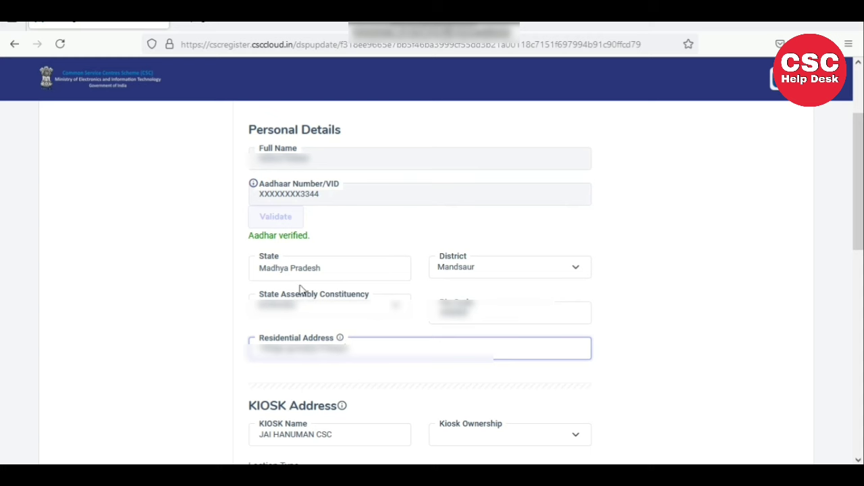
Set the kiosk ownership to Owned in the KIOSK Address section
{"action": "scroll", "coordinate": [608, 270], "scroll_direction": "down", "scroll_amount": 5}
{"action": "left_click_drag", "start_coordinate": [248, 125], "coordinate": [337, 129]}
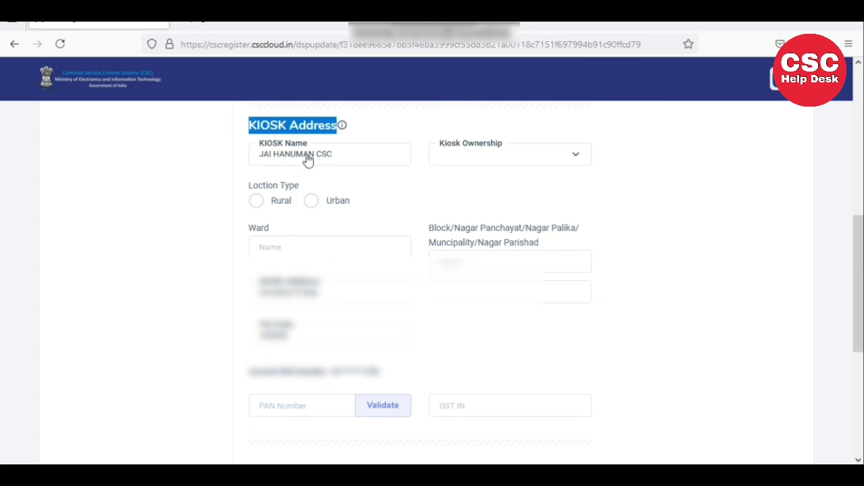
{"action": "left_click_drag", "start_coordinate": [439, 147], "coordinate": [533, 150]}
{"action": "left_click", "coordinate": [501, 163]}
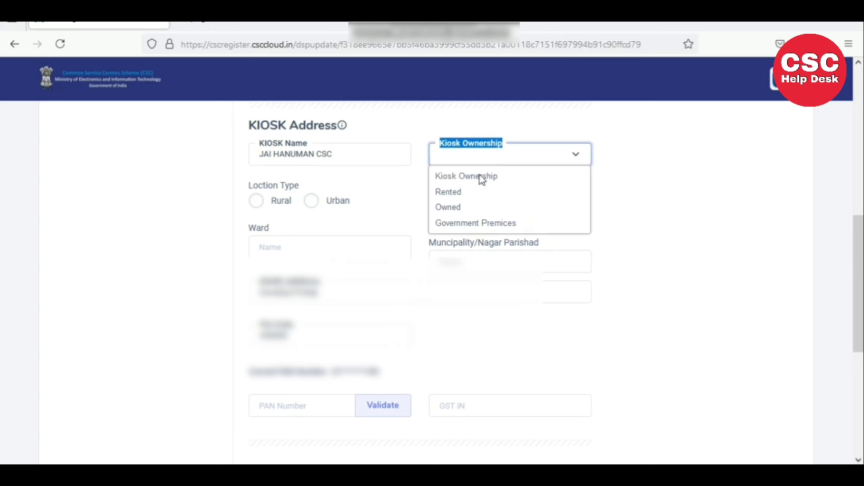
{"action": "left_click", "coordinate": [448, 208]}
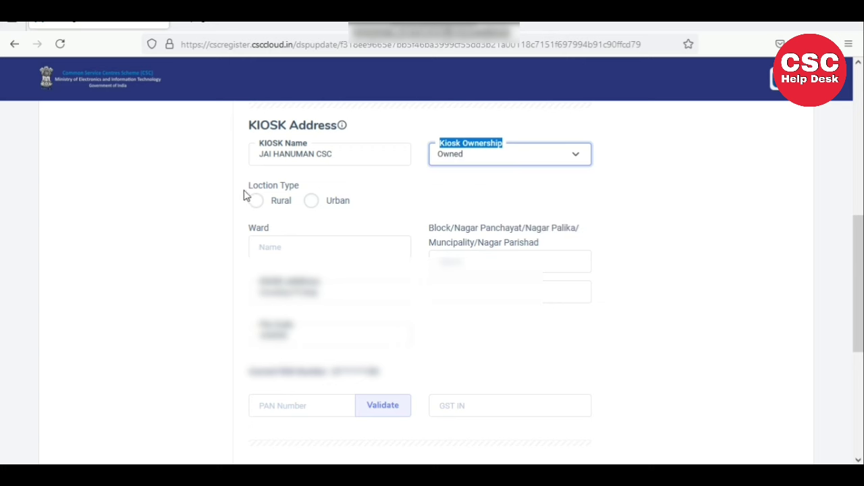
Set the kiosk location type to Rural after briefly trying Urban
{"action": "left_click_drag", "start_coordinate": [244, 187], "coordinate": [312, 188]}
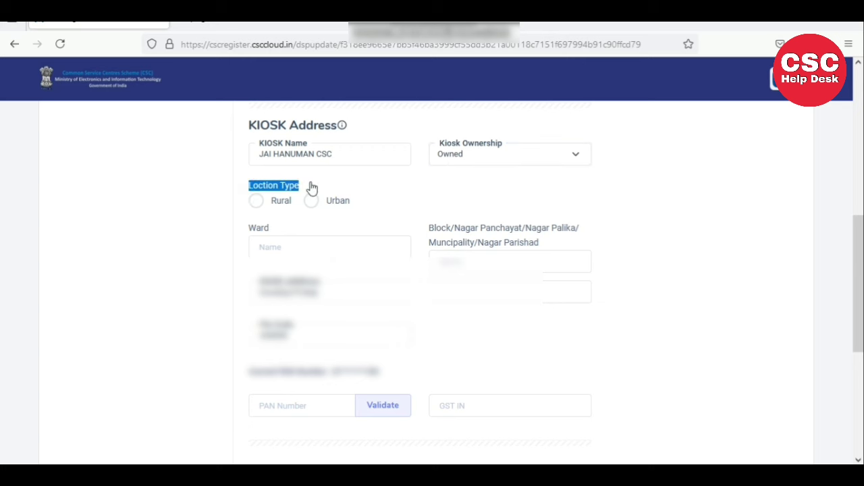
{"action": "left_click", "coordinate": [257, 202]}
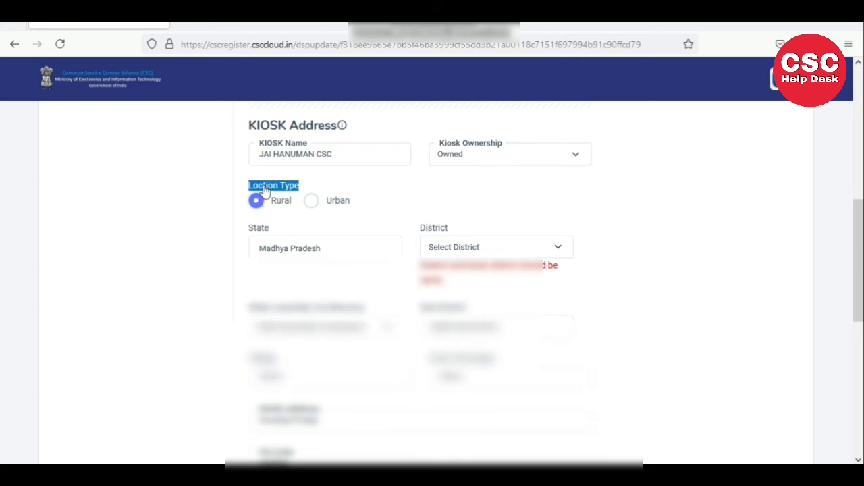
{"action": "left_click", "coordinate": [313, 205]}
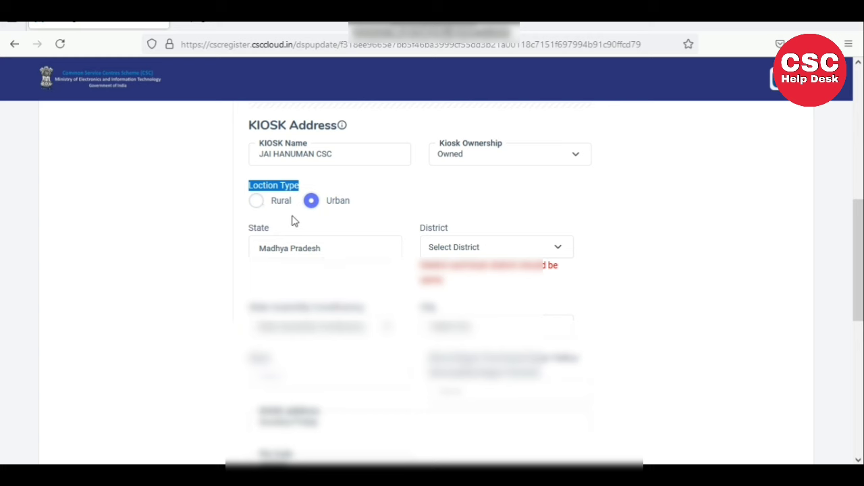
{"action": "left_click", "coordinate": [256, 205]}
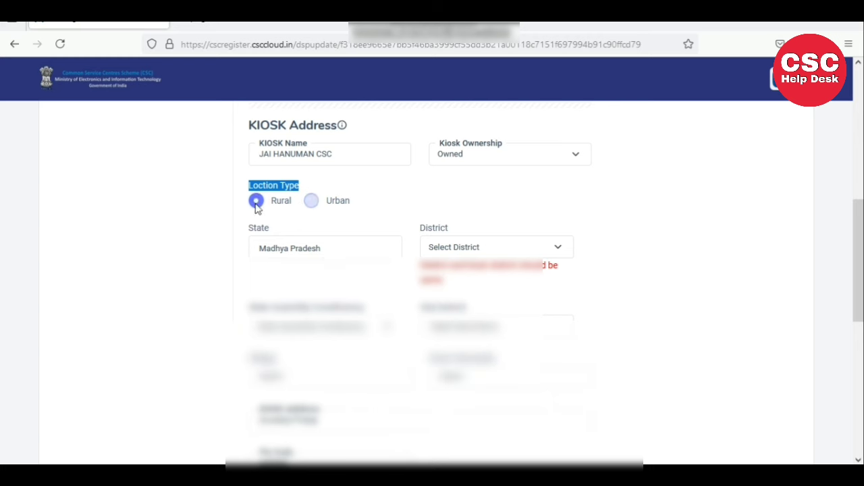
{"action": "left_click", "coordinate": [312, 203]}
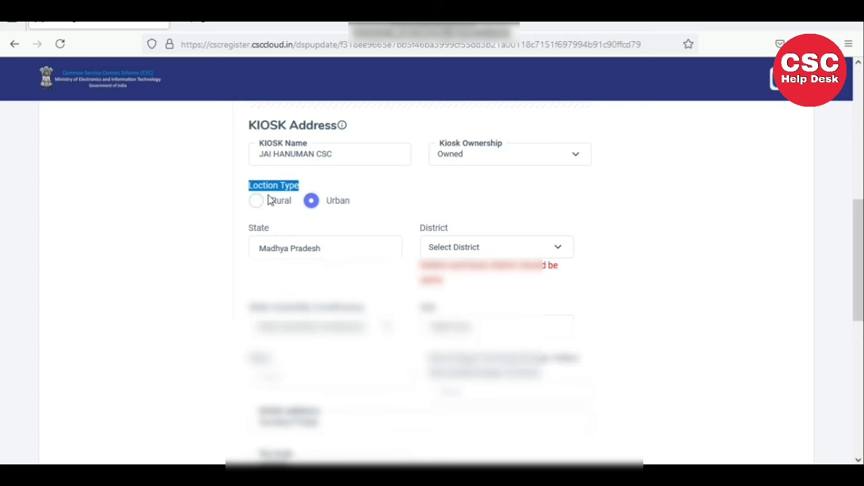
{"action": "left_click", "coordinate": [258, 205]}
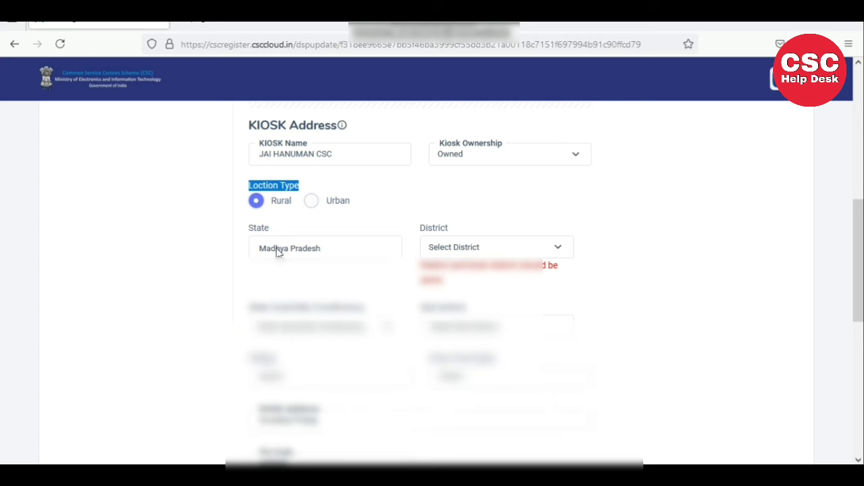
{"action": "left_click_drag", "start_coordinate": [249, 232], "coordinate": [270, 232]}
{"action": "left_click", "coordinate": [272, 232]}
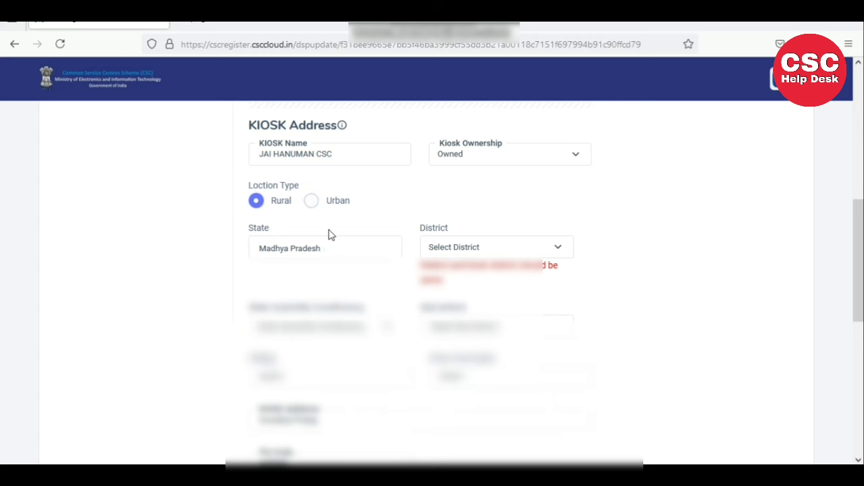
{"action": "left_click", "coordinate": [313, 204]}
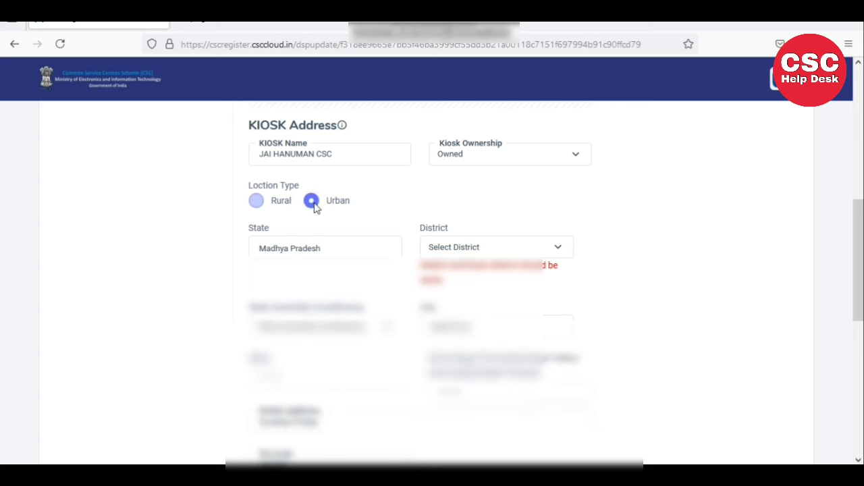
{"action": "left_click", "coordinate": [256, 204]}
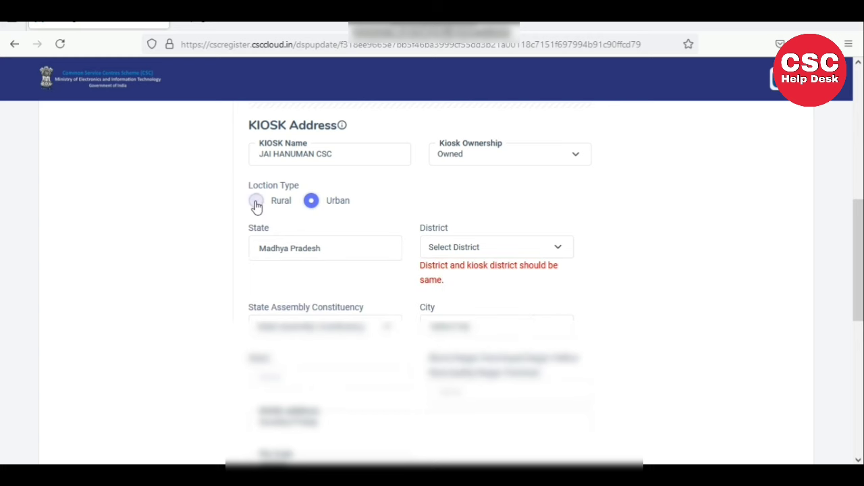
Select Mandsaur as the kiosk district
{"action": "left_click", "coordinate": [466, 248]}
{"action": "type", "text": "mands"}
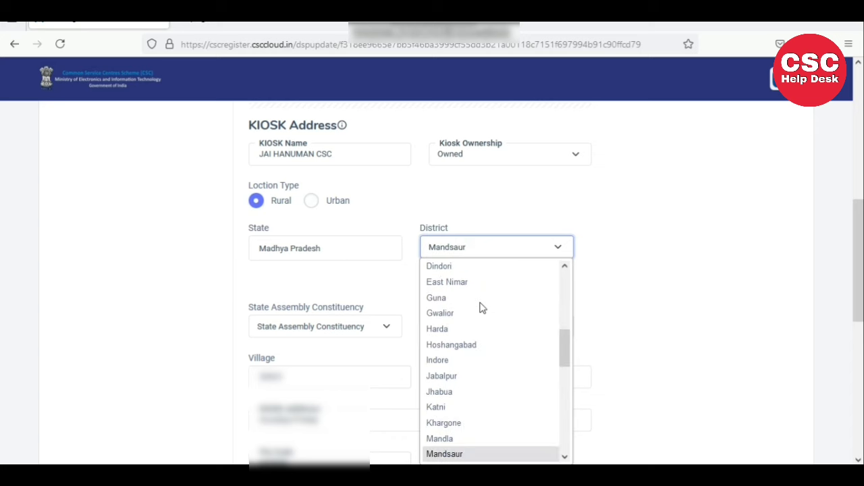
{"action": "key", "text": "Return"}
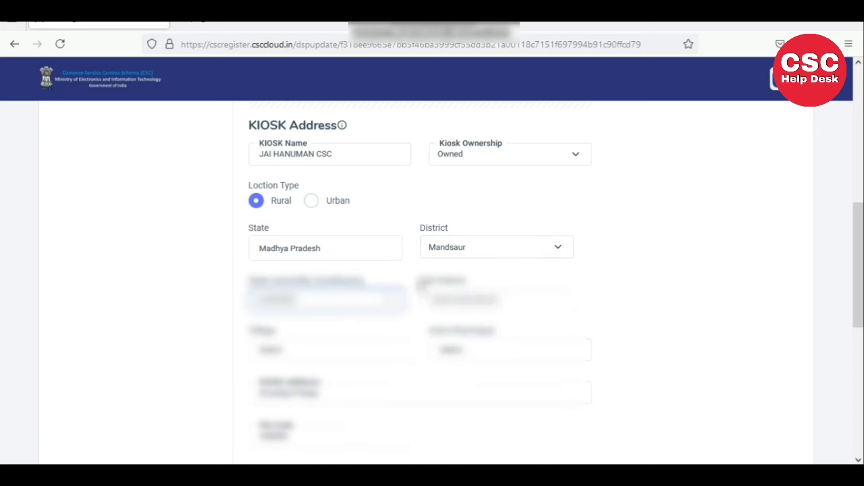
Choose the kiosk's village and gram panchayat, then scroll to the PAN section
{"action": "left_click", "coordinate": [290, 353]}
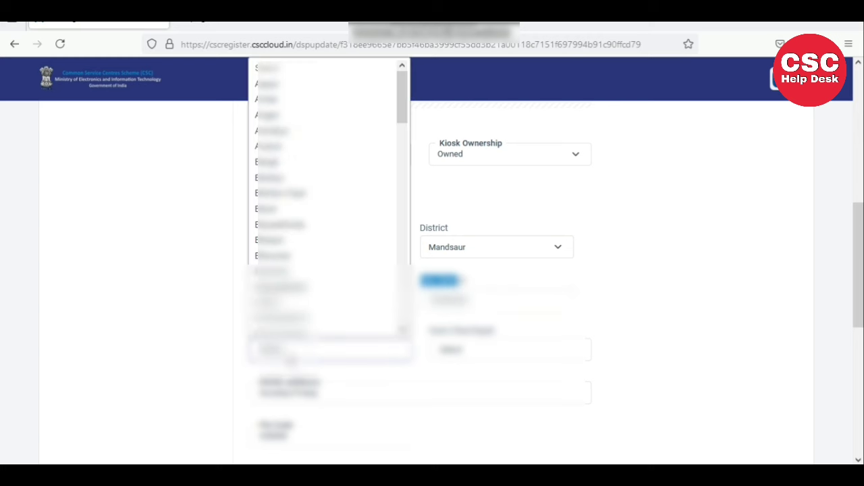
{"action": "scroll", "coordinate": [290, 331], "scroll_direction": "down", "scroll_amount": 8}
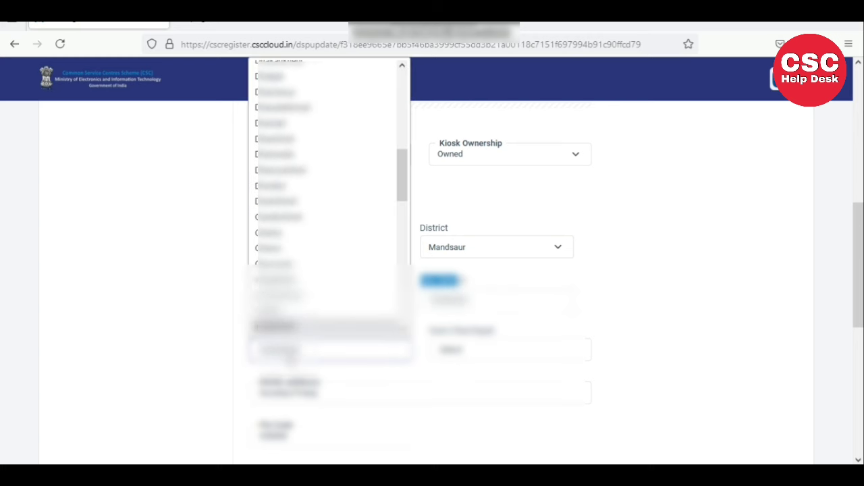
{"action": "scroll", "coordinate": [291, 358], "scroll_direction": "down", "scroll_amount": 1}
{"action": "left_click", "coordinate": [291, 357]}
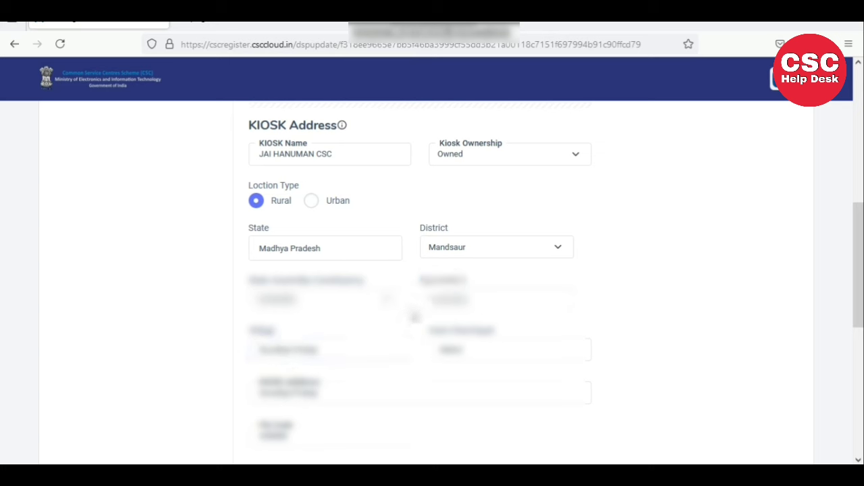
{"action": "left_click", "coordinate": [468, 352]}
{"action": "key", "text": "Down"}
{"action": "key", "text": "Down"}
{"action": "key", "text": "Down"}
{"action": "key", "text": "Down"}
{"action": "key", "text": "Down"}
{"action": "key", "text": "Down"}
{"action": "key", "text": "Down"}
{"action": "key", "text": "Down"}
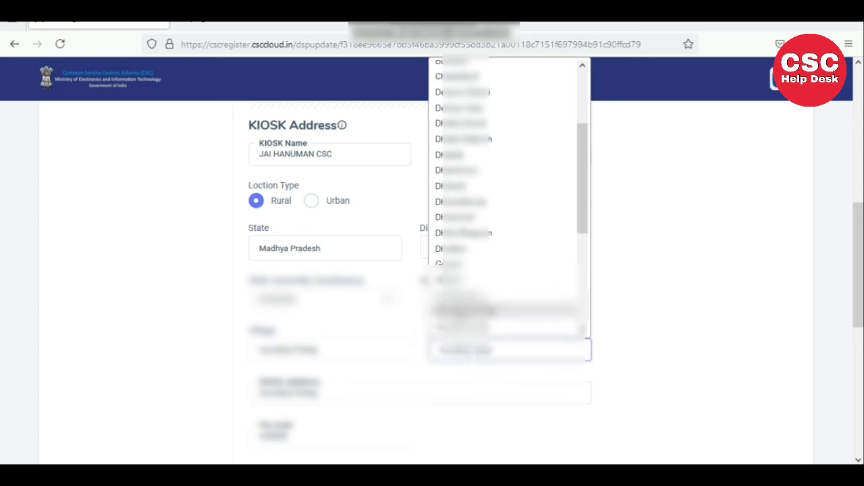
{"action": "key", "text": "Return"}
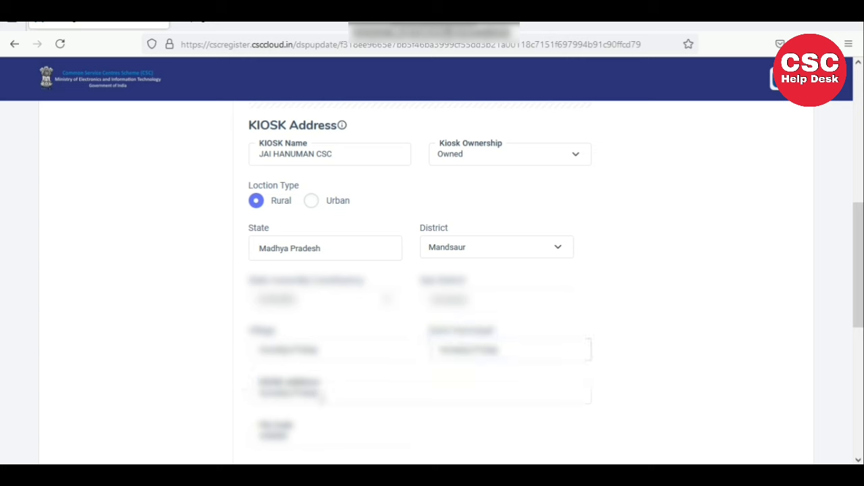
{"action": "scroll", "coordinate": [254, 153], "scroll_direction": "down", "scroll_amount": 10}
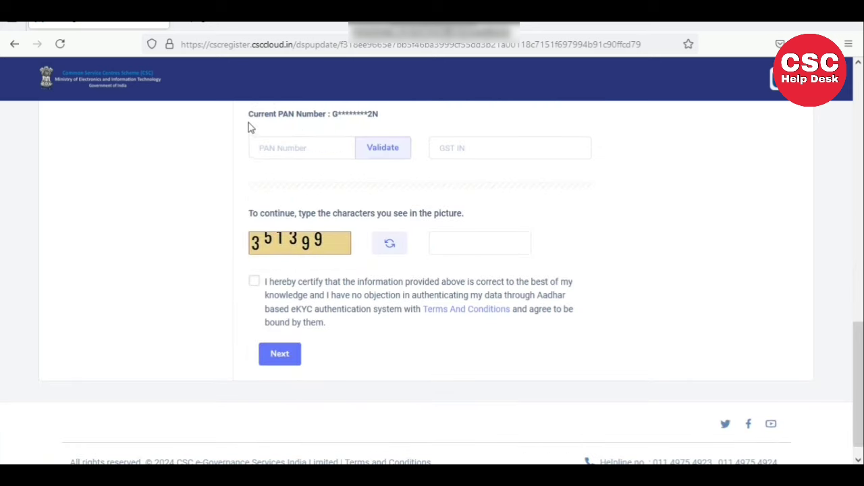
Paste the PAN number and validate it
{"action": "left_click_drag", "start_coordinate": [247, 124], "coordinate": [391, 121]}
{"action": "left_click", "coordinate": [392, 123]}
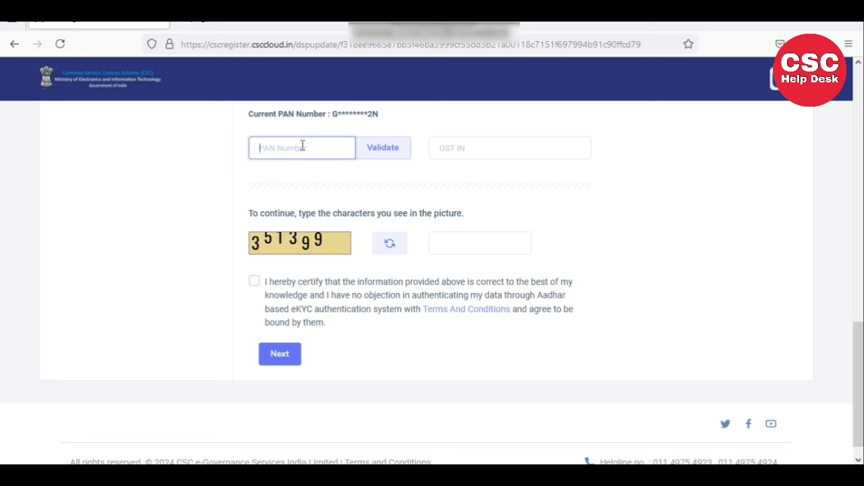
{"action": "key", "text": "ctrl+v"}
{"action": "left_click", "coordinate": [405, 185]}
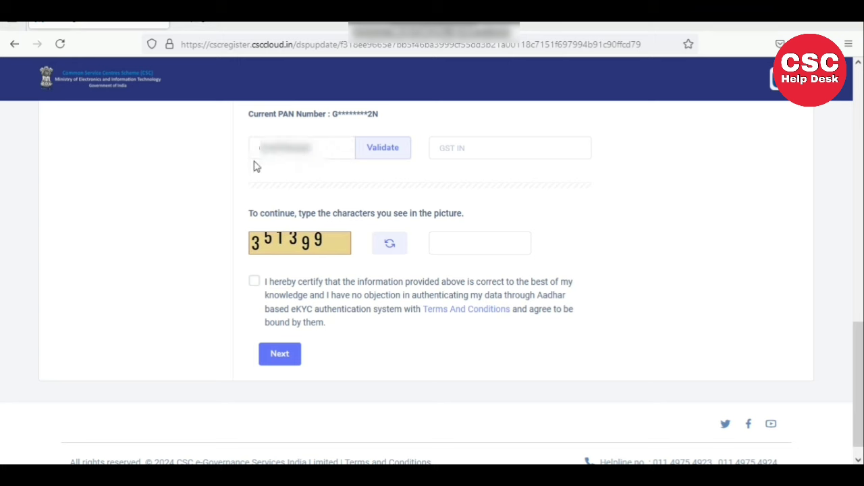
{"action": "left_click", "coordinate": [370, 159]}
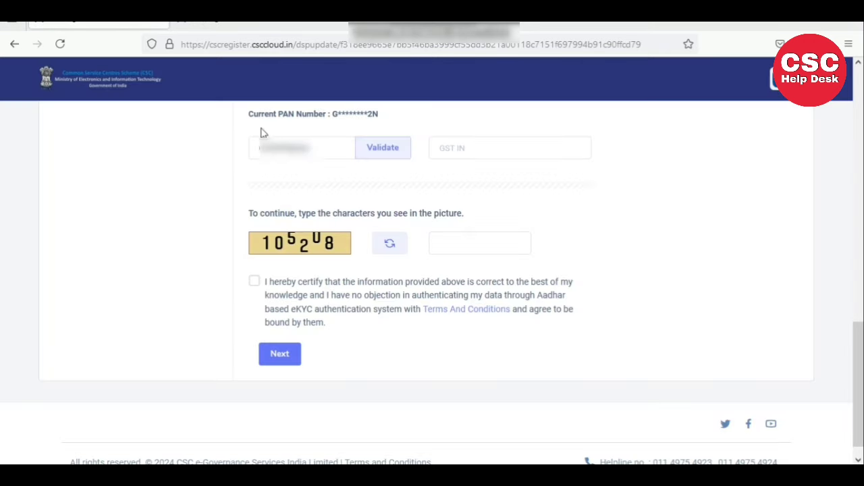
{"action": "left_click_drag", "start_coordinate": [247, 120], "coordinate": [409, 110]}
{"action": "left_click", "coordinate": [412, 110]}
Leave GST IN empty, enter the captcha, tick the certification box and submit with Next
{"action": "left_click", "coordinate": [461, 147]}
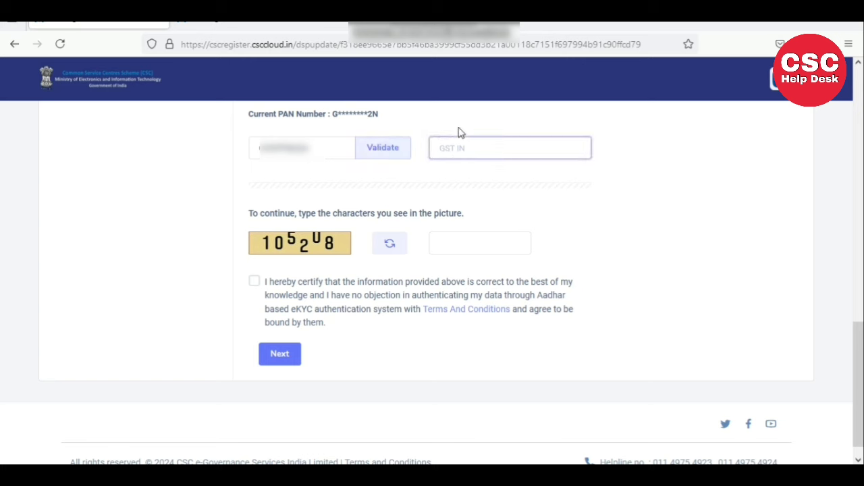
{"action": "left_click", "coordinate": [454, 177]}
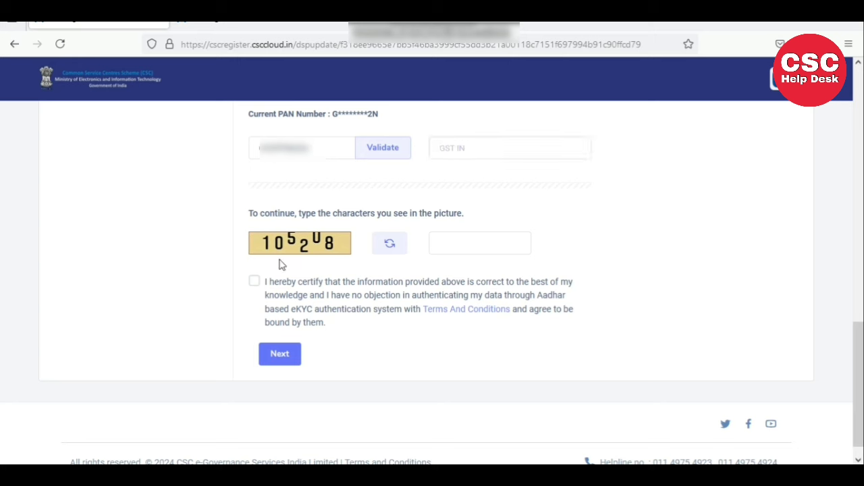
{"action": "left_click", "coordinate": [445, 244]}
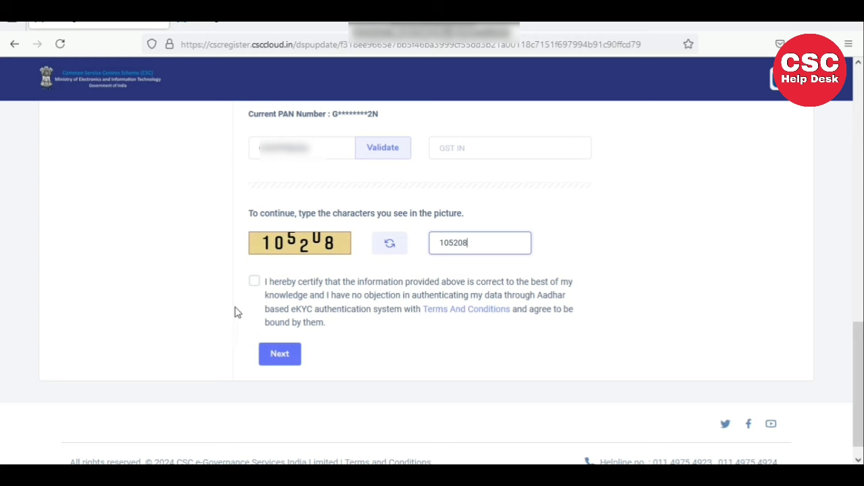
{"action": "left_click", "coordinate": [255, 287]}
{"action": "left_click", "coordinate": [276, 359]}
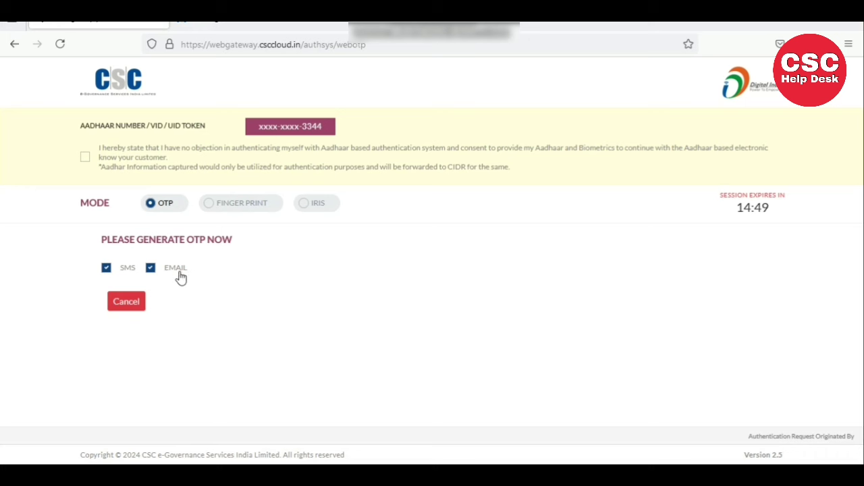
Give Aadhaar consent, generate an OTP to mobile and email, and enter the received OTP
{"action": "left_click", "coordinate": [85, 158]}
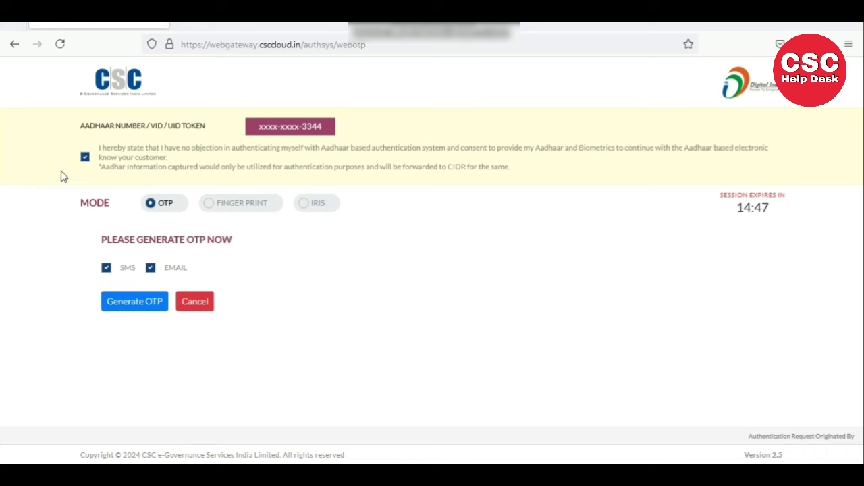
{"action": "left_click", "coordinate": [133, 302]}
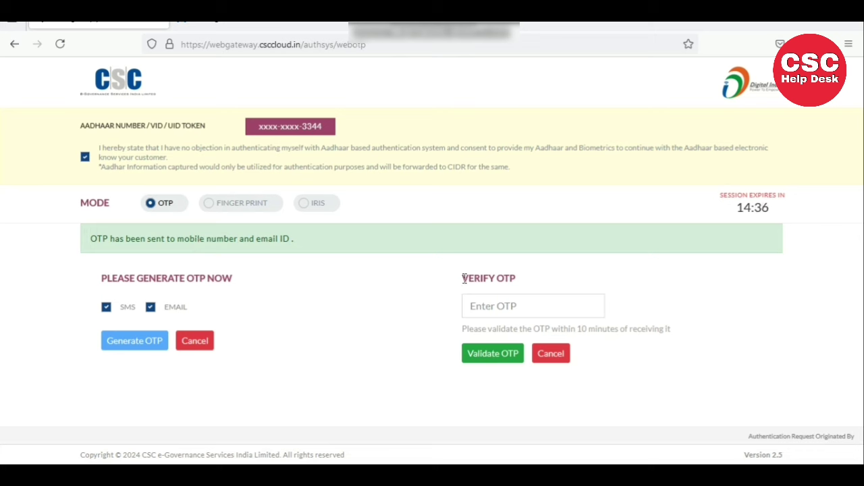
{"action": "left_click", "coordinate": [499, 306]}
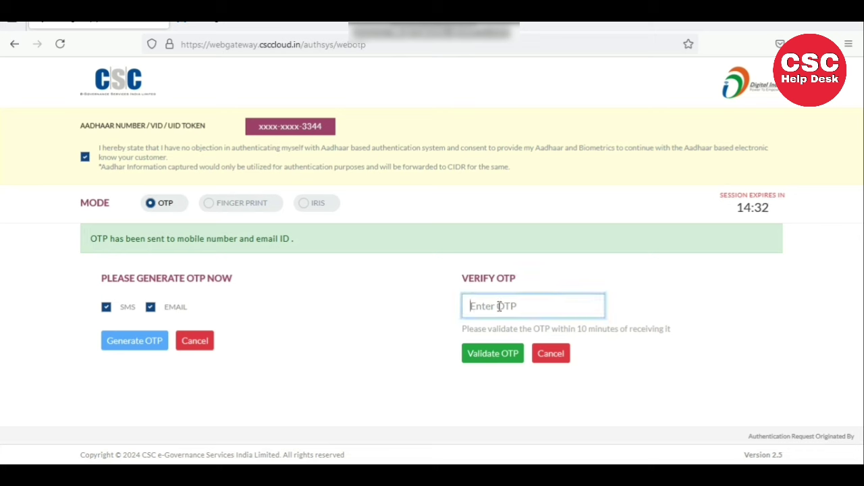
{"action": "type", "text": "1"}
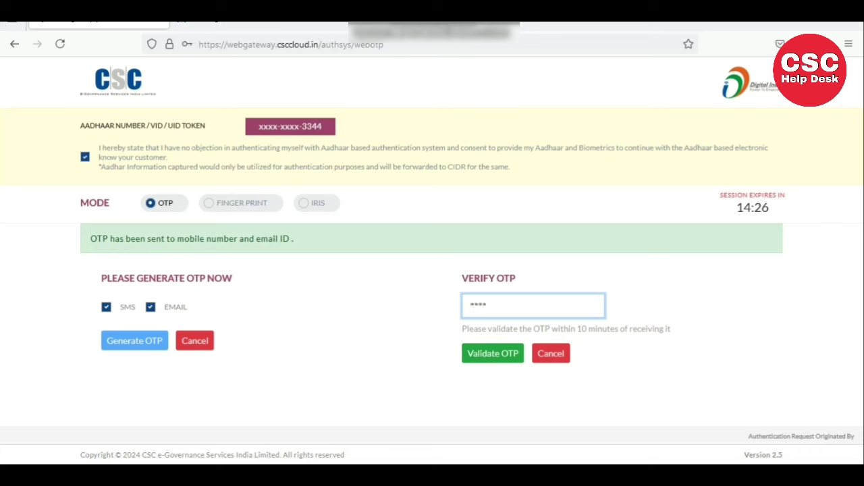
{"action": "type", "text": "1"}
Validate the OTP and check the eKYC completed successfully message
{"action": "left_click", "coordinate": [491, 361]}
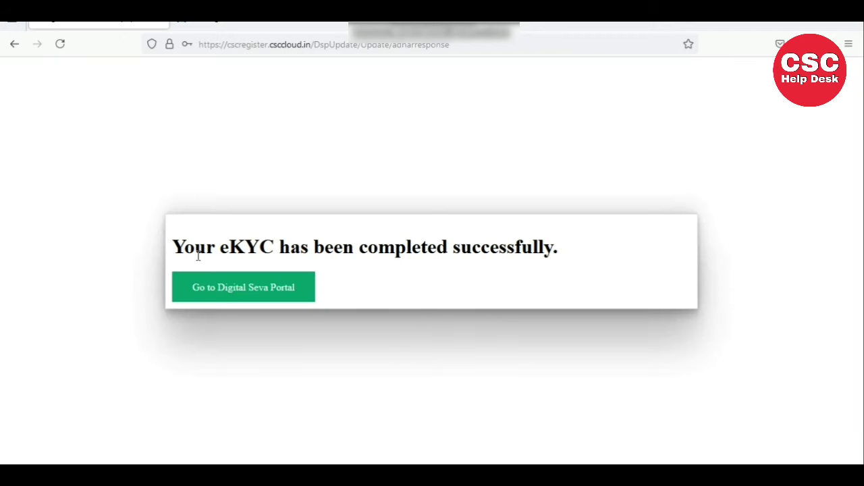
{"action": "left_click_drag", "start_coordinate": [174, 246], "coordinate": [423, 245]}
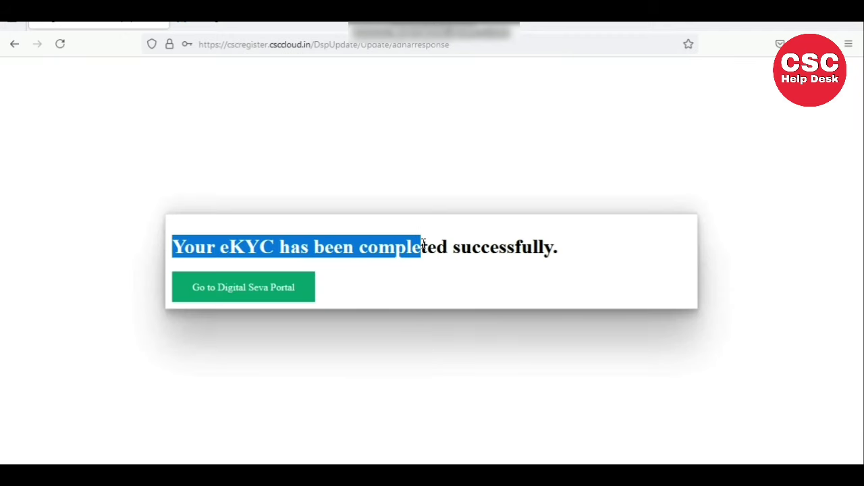
{"action": "left_click", "coordinate": [423, 246]}
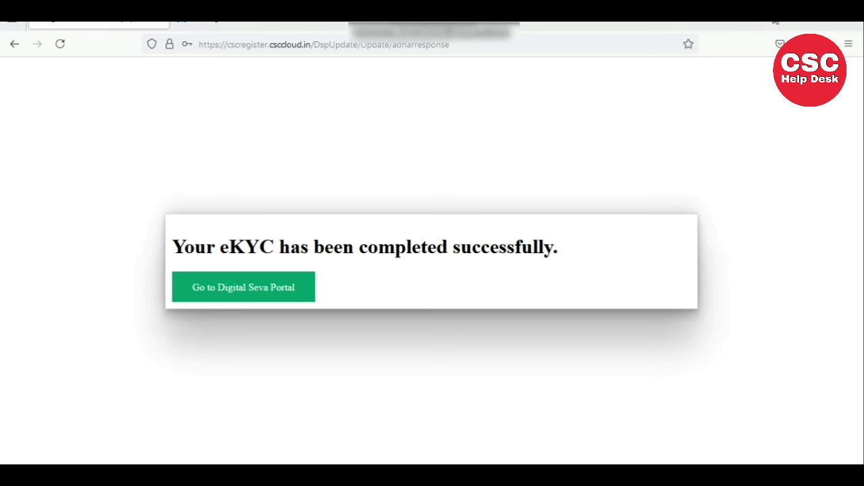
{"action": "left_click_drag", "start_coordinate": [173, 247], "coordinate": [448, 260]}
{"action": "left_click", "coordinate": [447, 262]}
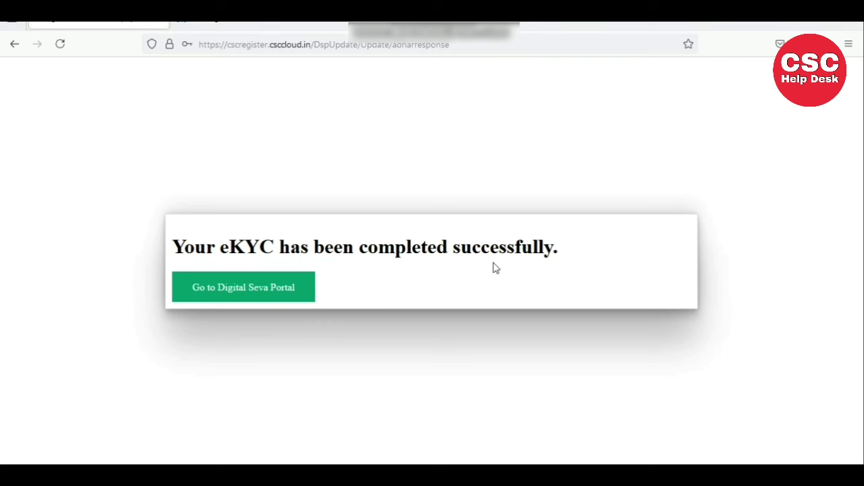